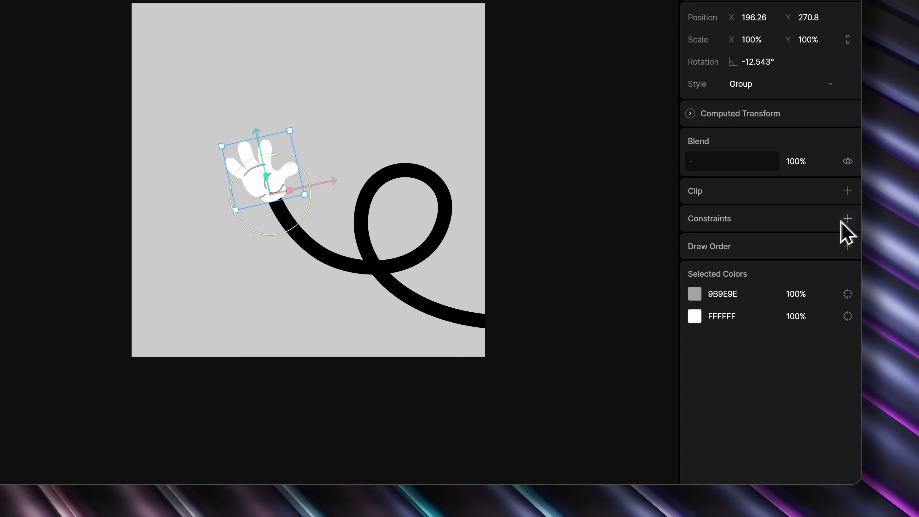
Add a Follow Path constraint to the Hand group with the Arm path as its target.
{"action": "left_click", "coordinate": [907, 304]}
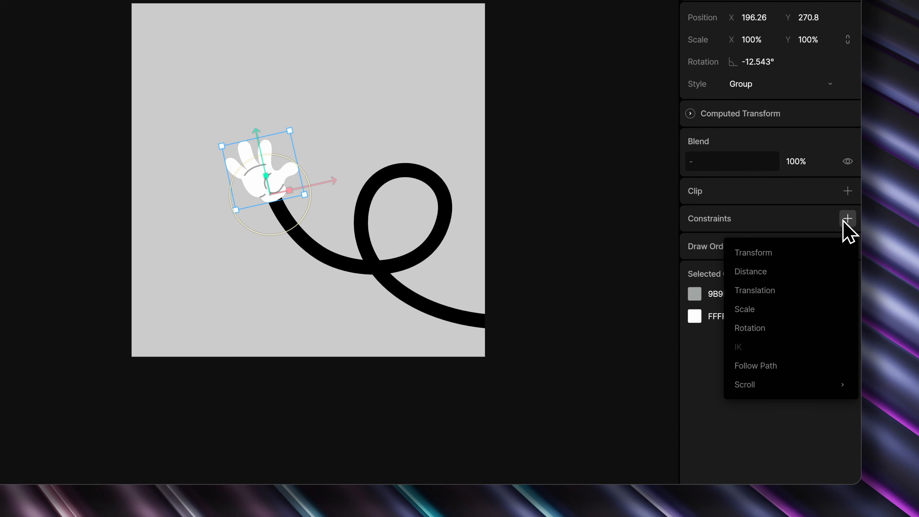
{"action": "left_click", "coordinate": [769, 365]}
{"action": "left_click", "coordinate": [698, 242]}
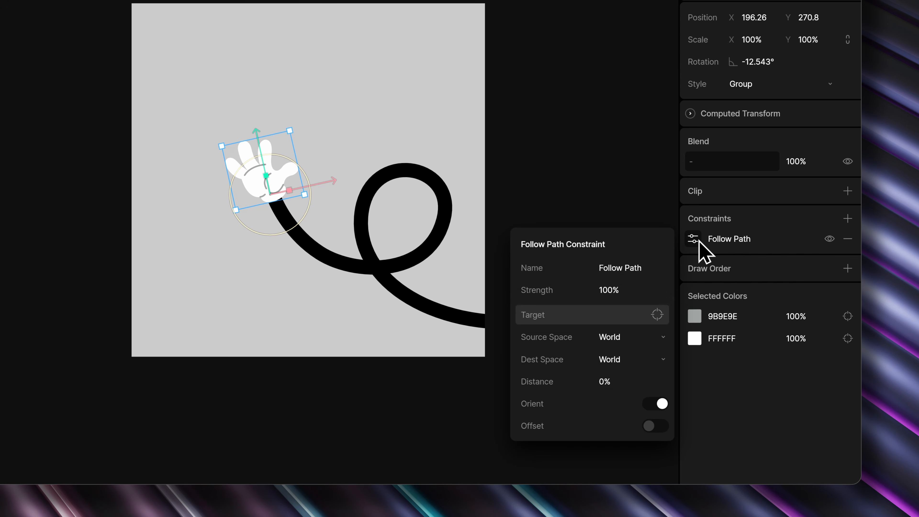
{"action": "left_click", "coordinate": [591, 329]}
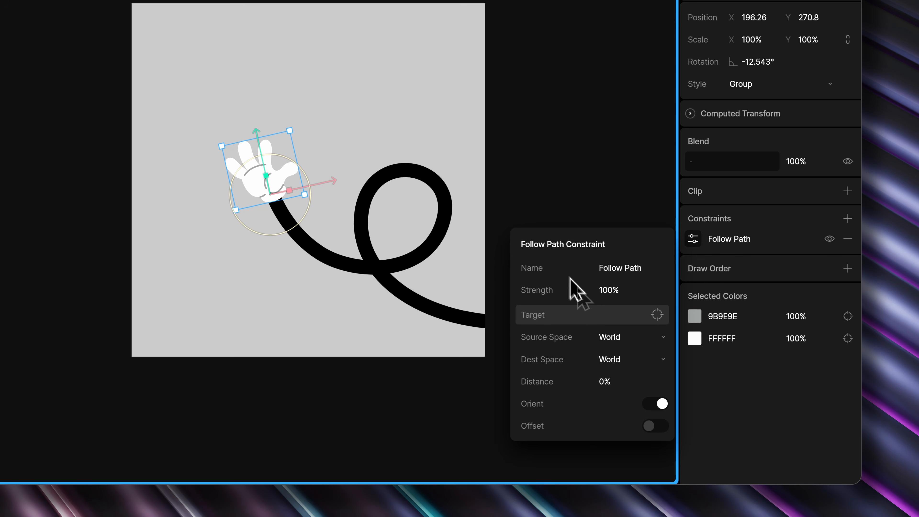
{"action": "left_click", "coordinate": [396, 190]}
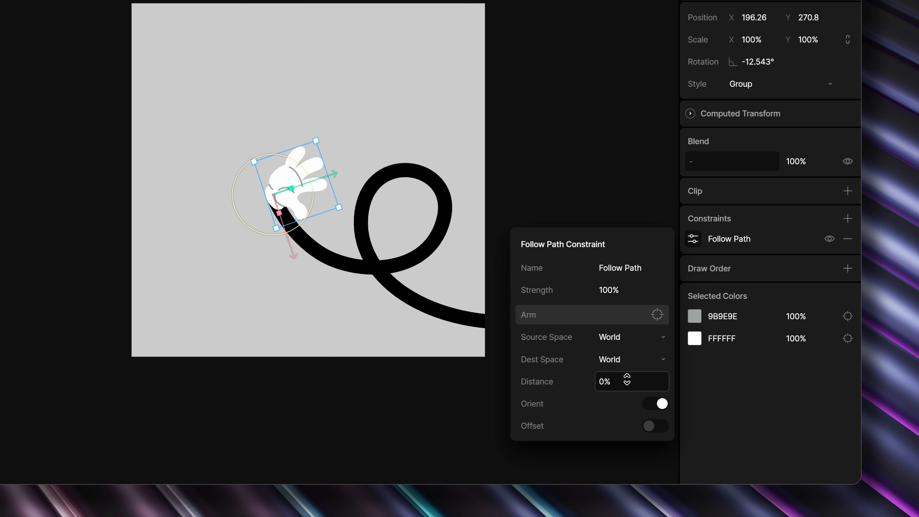
Vary the constraint's Distance to 80% and back to 61%, and compare it with Orient off at 60%.
{"action": "left_click_drag", "start_coordinate": [625, 380], "coordinate": [545, 127]}
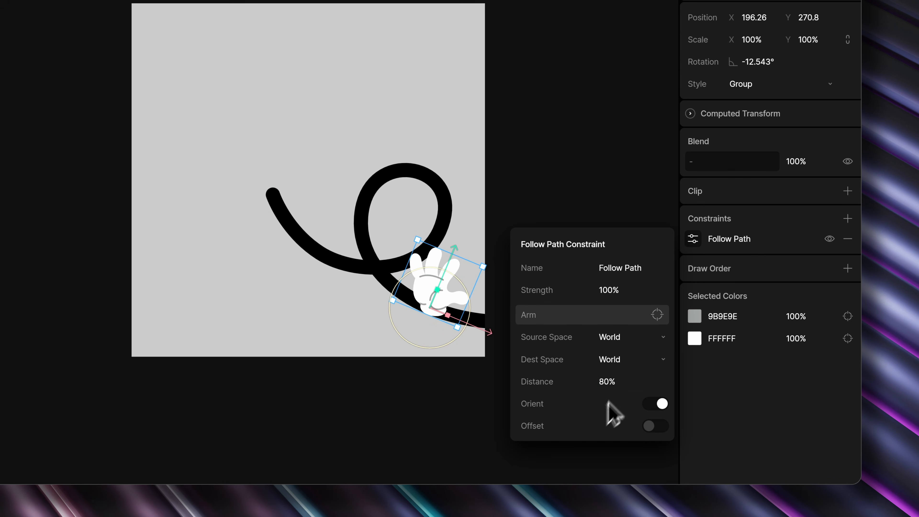
{"action": "left_click_drag", "start_coordinate": [617, 382], "coordinate": [601, 449]}
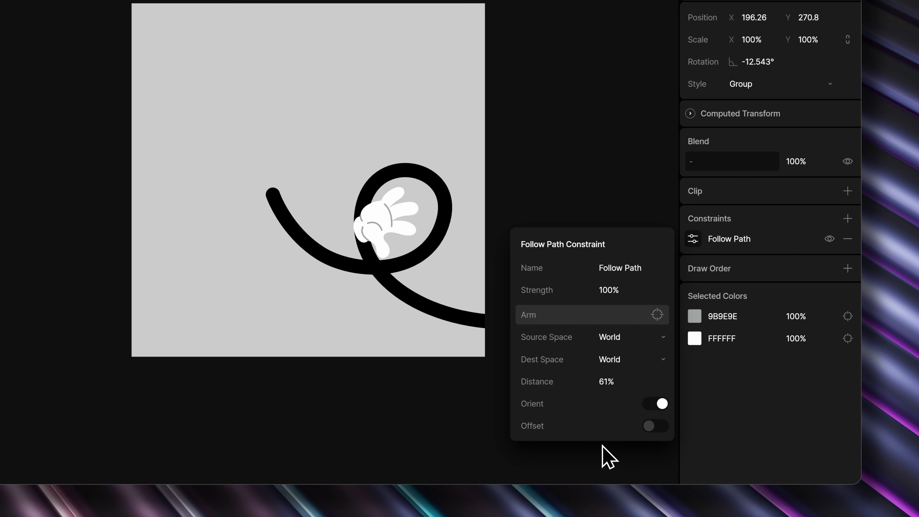
{"action": "left_click", "coordinate": [662, 403]}
{"action": "left_click_drag", "start_coordinate": [615, 380], "coordinate": [589, 389]}
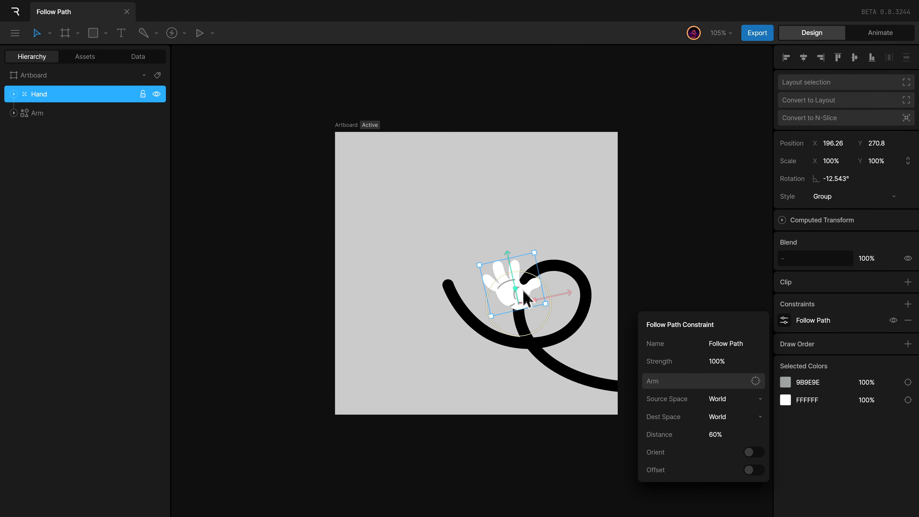
Return the hand to Distance 0% and toggle Orient on and off, leaving it on.
{"action": "mouse_move", "coordinate": [724, 439]}
{"action": "left_mouse_down"}
{"action": "mouse_move", "coordinate": [730, 371]}
{"action": "mouse_move", "coordinate": [724, 445]}
{"action": "left_mouse_up"}
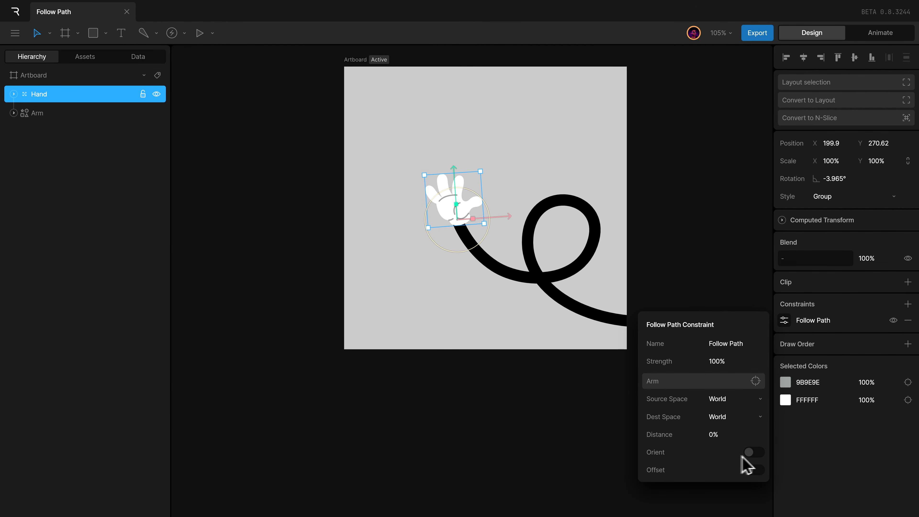
{"action": "left_click", "coordinate": [754, 452]}
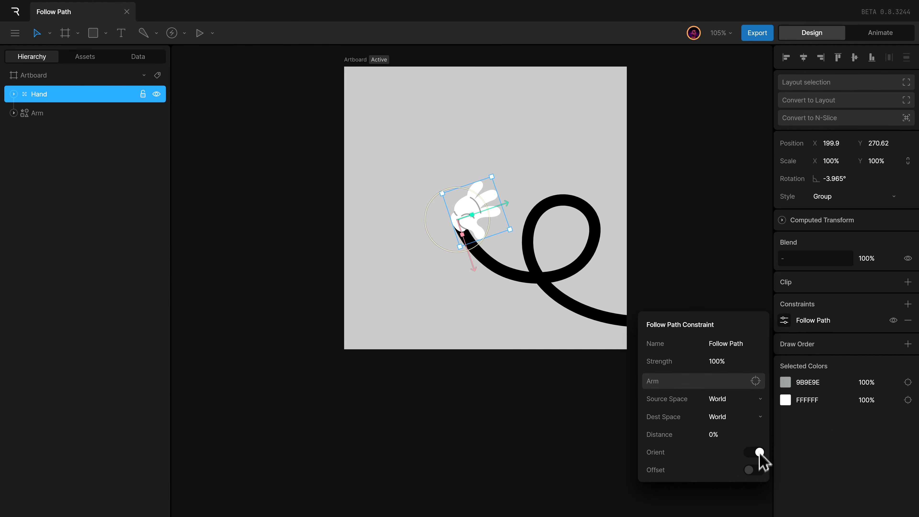
{"action": "left_click", "coordinate": [754, 452]}
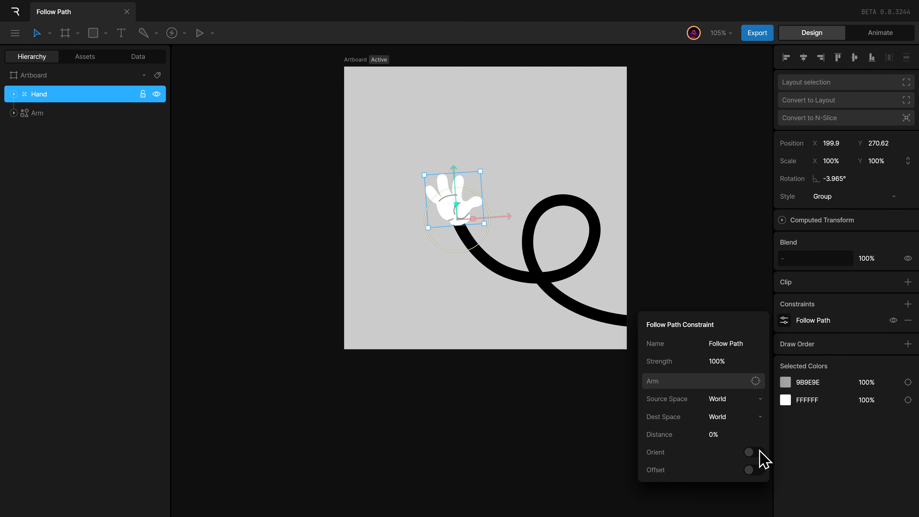
{"action": "left_click", "coordinate": [759, 451]}
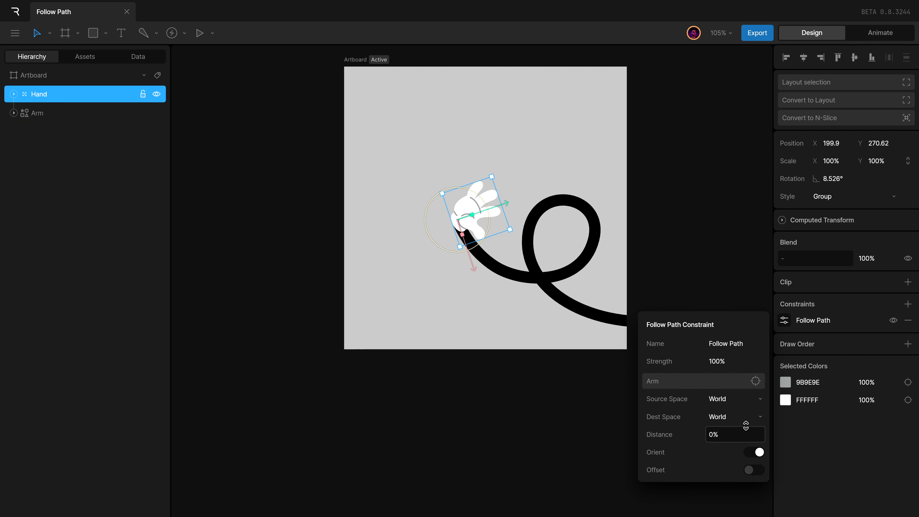
Set Distance to 5%, and with Orient off rotate the hand to 8.082°.
{"action": "left_click_drag", "start_coordinate": [746, 428], "coordinate": [709, 422]}
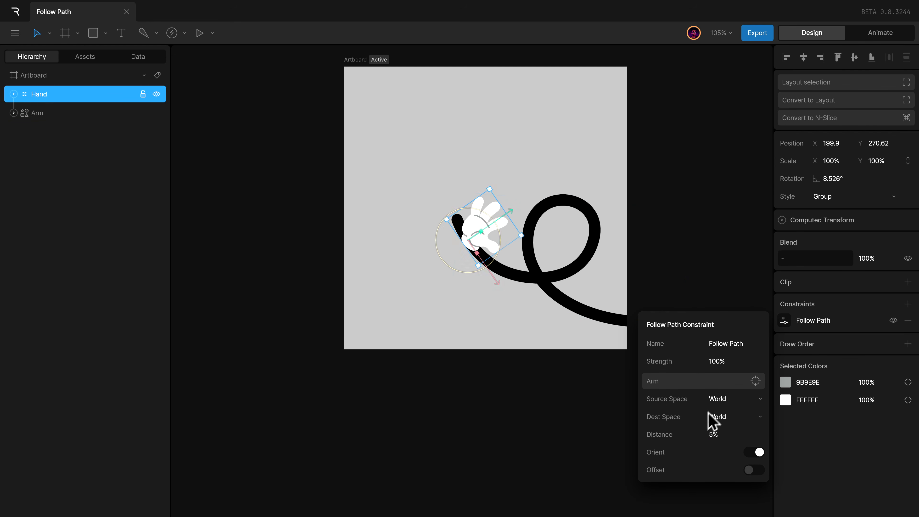
{"action": "left_click", "coordinate": [751, 452]}
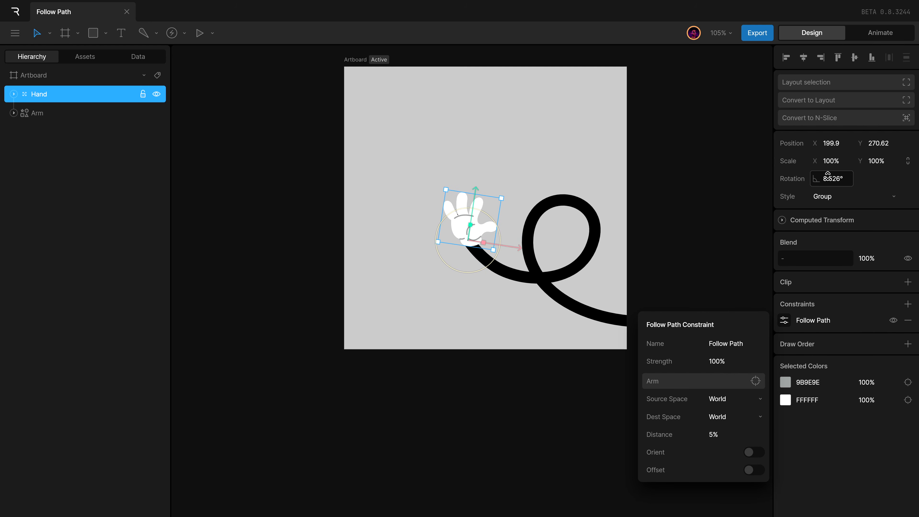
{"action": "left_click_drag", "start_coordinate": [827, 176], "coordinate": [820, 204]}
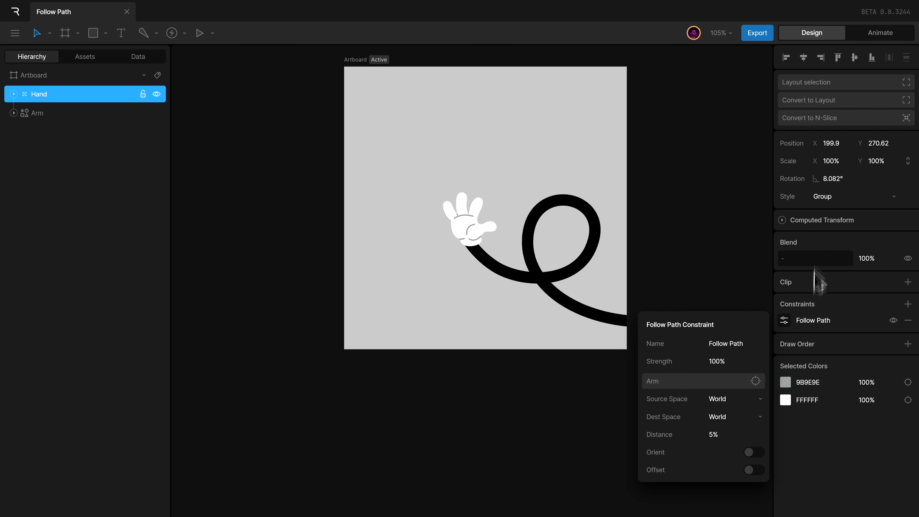
Set the constraint's Distance to 42%, and bring the hand back along the arm to 7%.
{"action": "left_click", "coordinate": [730, 434]}
{"action": "type", "text": "42"}
{"action": "key", "text": "Return"}
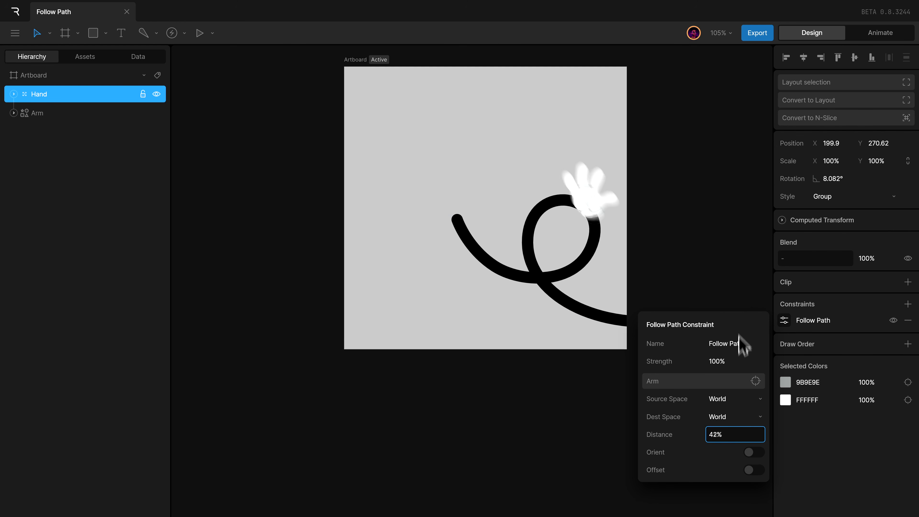
{"action": "left_click_drag", "start_coordinate": [739, 335], "coordinate": [715, 427]}
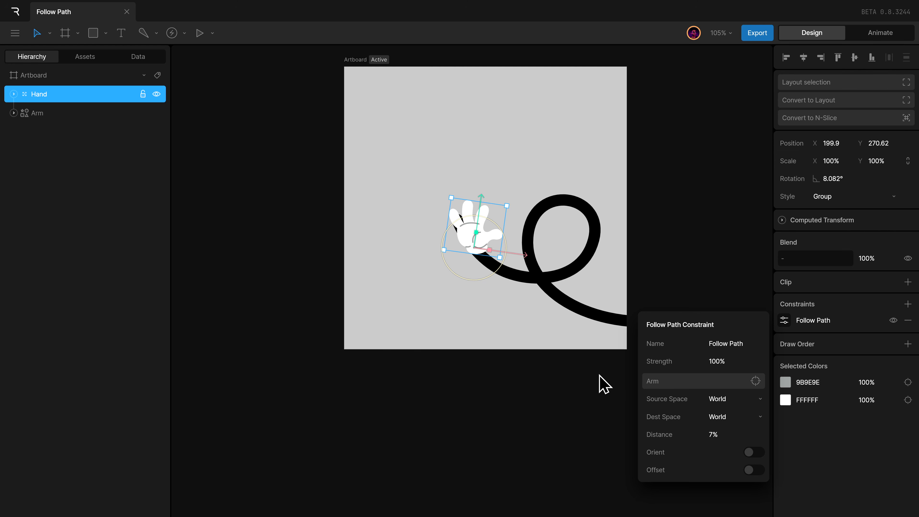
Rotate the hand to -16.362°, test it with Orient on, and remove its Follow Path constraint.
{"action": "left_click_drag", "start_coordinate": [828, 174], "coordinate": [828, 193]}
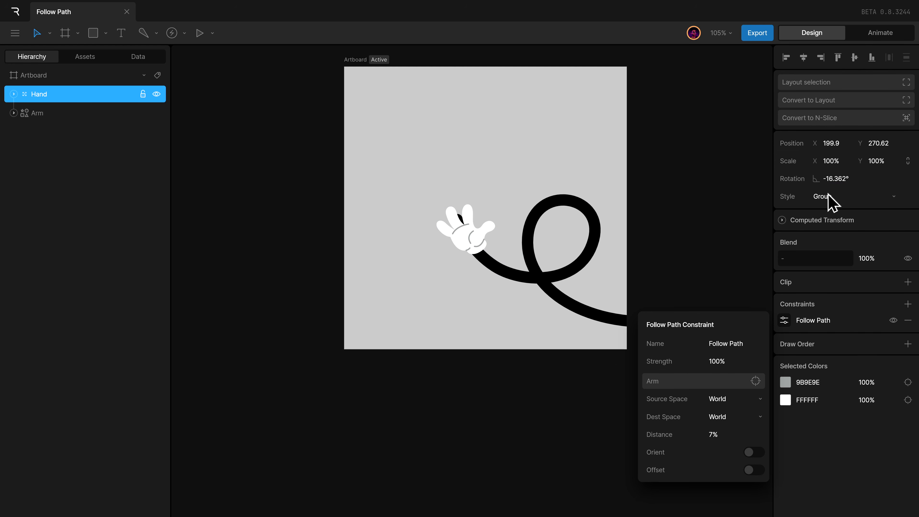
{"action": "left_click", "coordinate": [754, 454]}
{"action": "left_click_drag", "start_coordinate": [725, 435], "coordinate": [621, 447]}
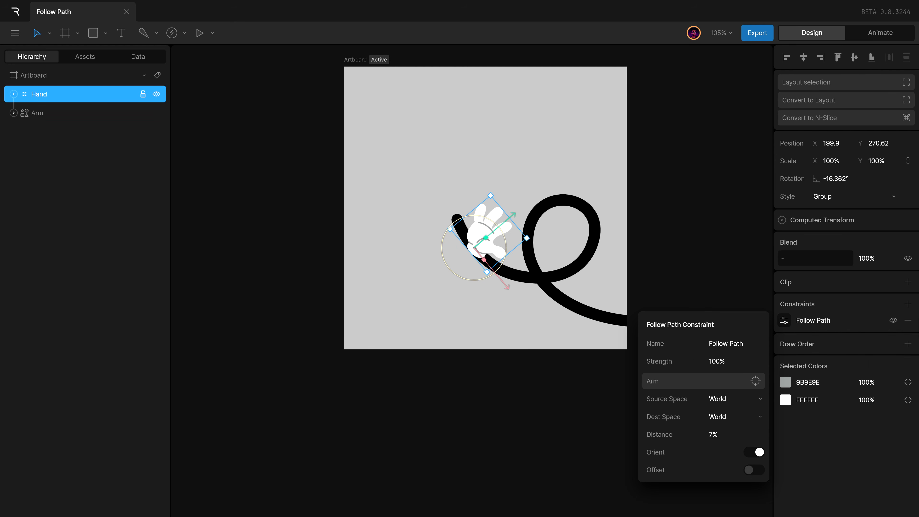
{"action": "left_click", "coordinate": [908, 320]}
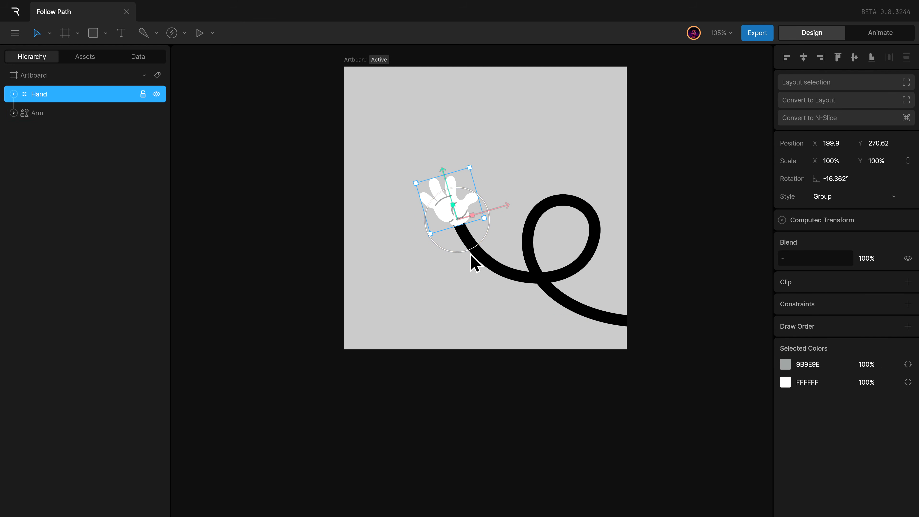
Wrap the Hand group in a new parent group named Hand Ctrl.
{"action": "key", "text": "ctrl+g"}
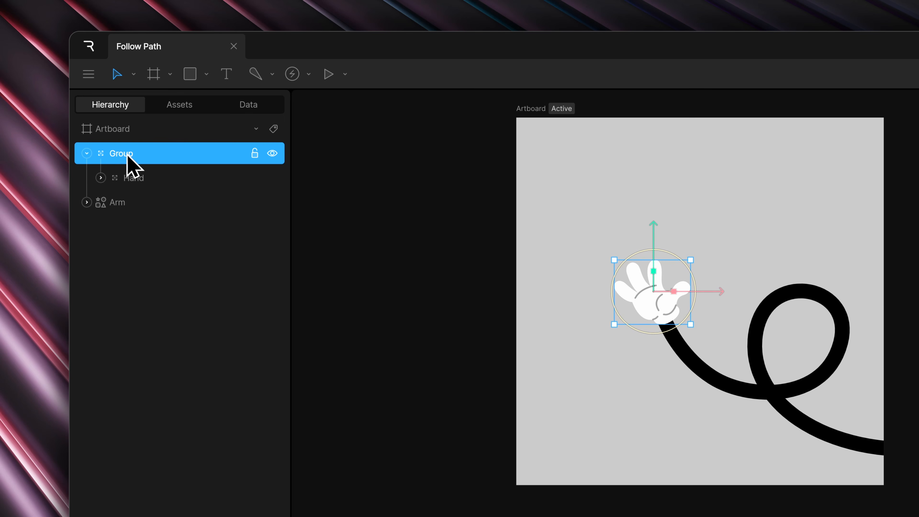
{"action": "double_click", "coordinate": [127, 154]}
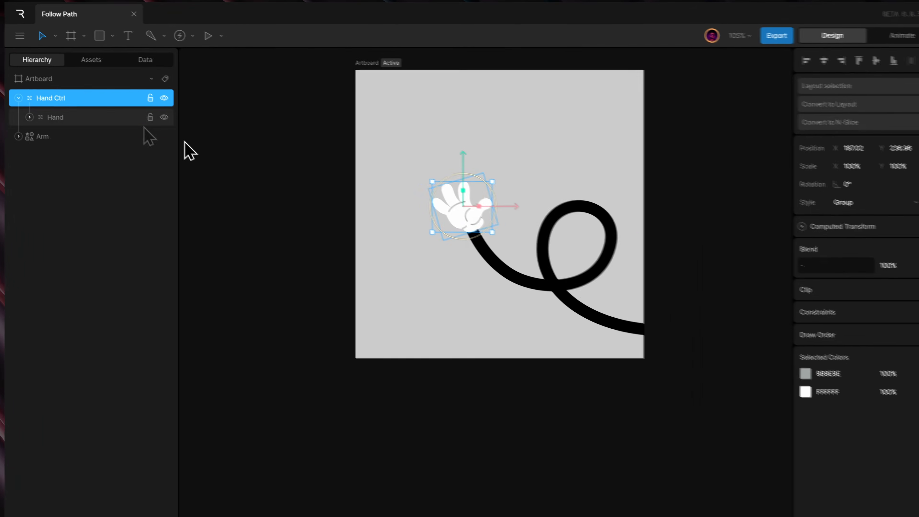
Use Freeze to move Hand Ctrl's origin to the wrist at X 201, Y 273.5, and set its style to Target.
{"action": "key", "text": "y"}
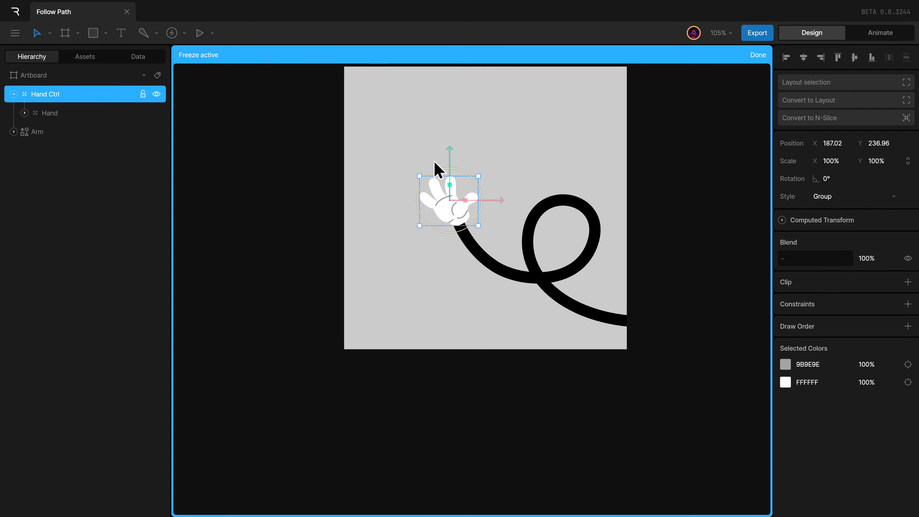
{"action": "left_click_drag", "start_coordinate": [450, 159], "coordinate": [456, 184]}
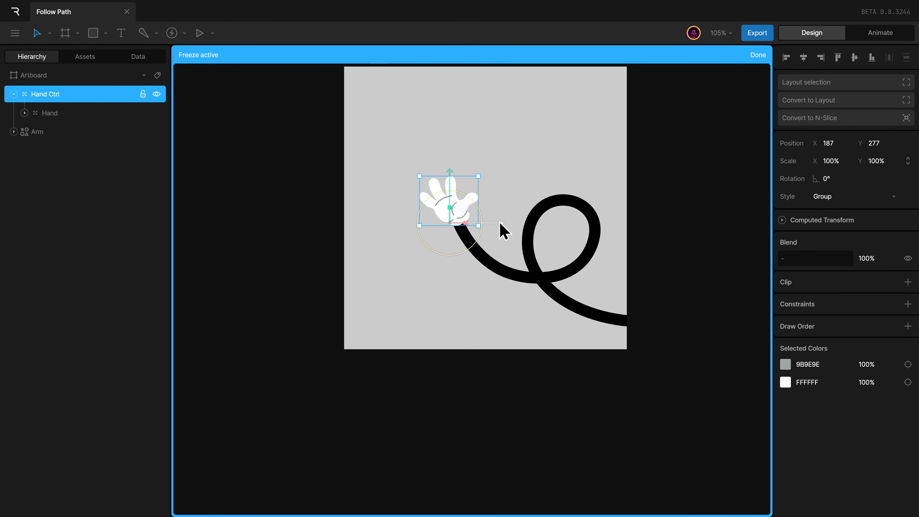
{"action": "left_click_drag", "start_coordinate": [502, 222], "coordinate": [507, 221]}
{"action": "left_click_drag", "start_coordinate": [507, 220], "coordinate": [510, 220]}
{"action": "key", "text": "y"}
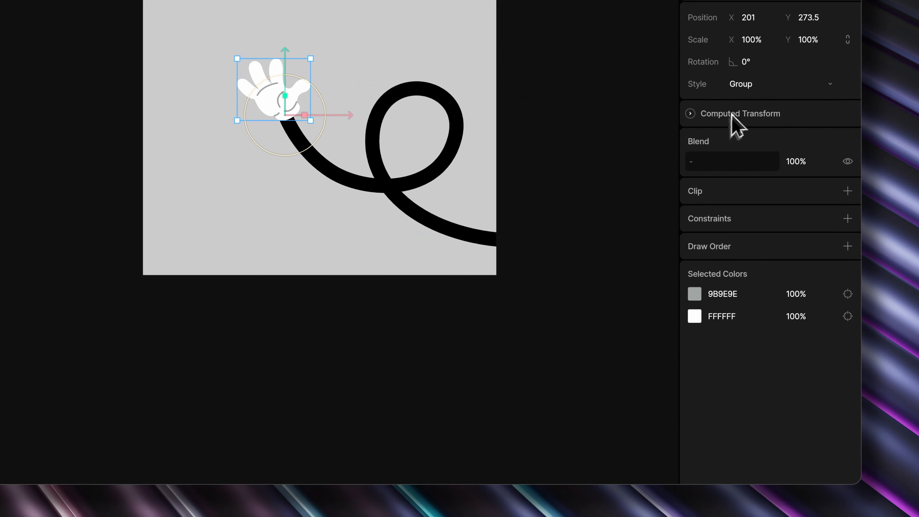
{"action": "left_click", "coordinate": [740, 84]}
{"action": "left_click", "coordinate": [740, 102]}
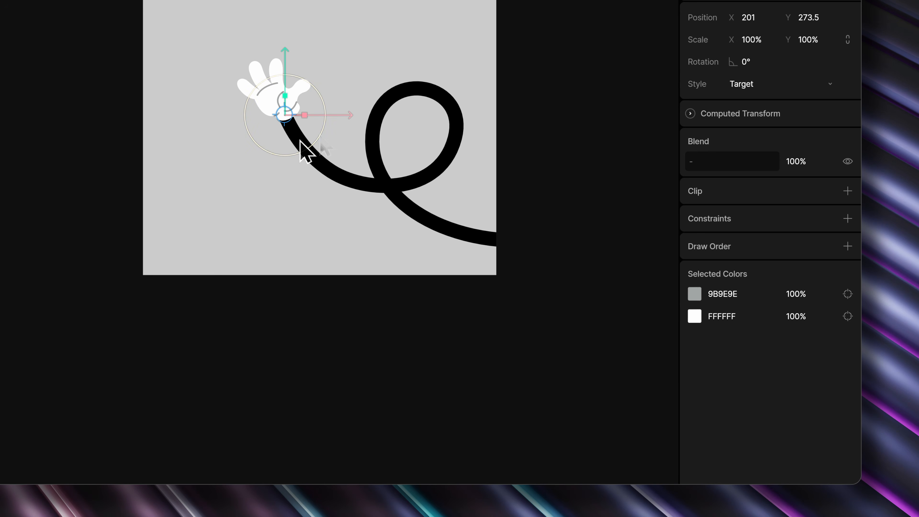
Try moving and rotating the Hand group independently of the Hand Ctrl target, and undo these changes.
{"action": "left_click", "coordinate": [295, 102]}
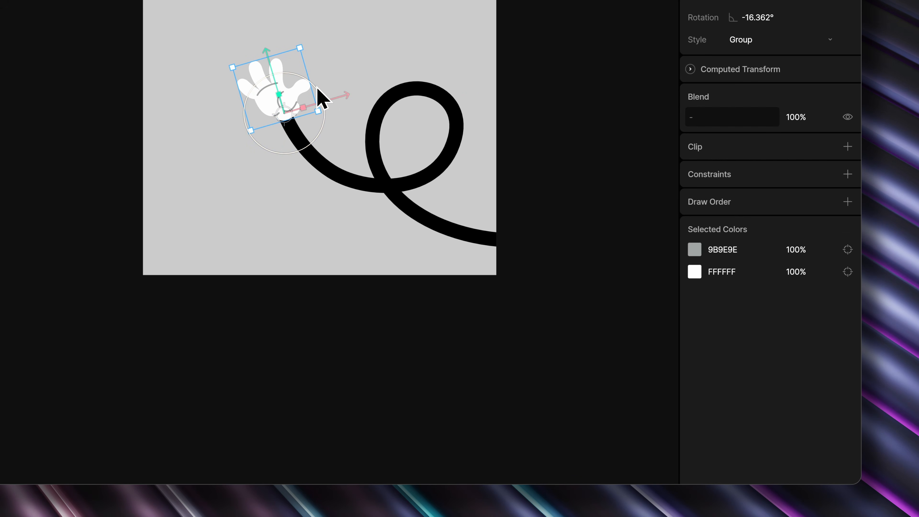
{"action": "mouse_move", "coordinate": [318, 96]}
{"action": "left_mouse_down"}
{"action": "mouse_move", "coordinate": [341, 166]}
{"action": "mouse_move", "coordinate": [353, 114]}
{"action": "mouse_move", "coordinate": [355, 144]}
{"action": "mouse_move", "coordinate": [349, 127]}
{"action": "left_mouse_up"}
{"action": "left_click_drag", "start_coordinate": [324, 92], "coordinate": [403, 46]}
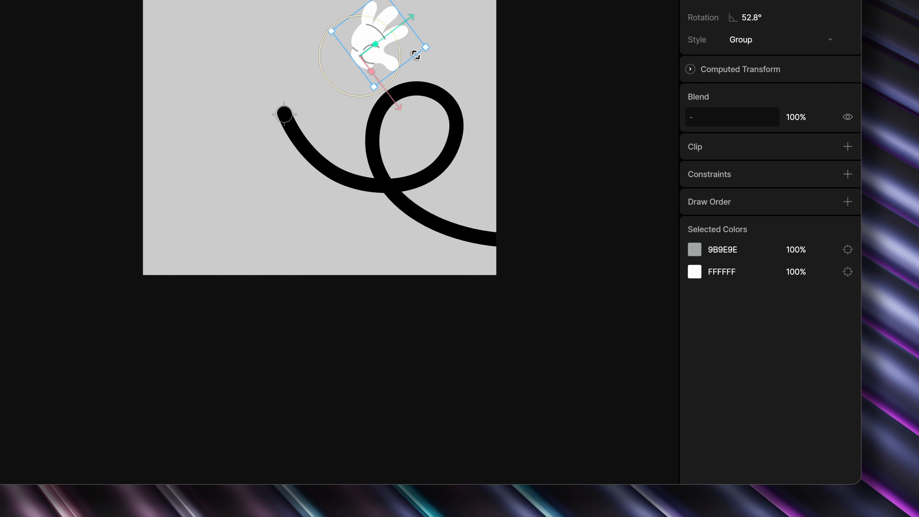
{"action": "key", "text": "ctrl+z"}
{"action": "key", "text": "ctrl+z"}
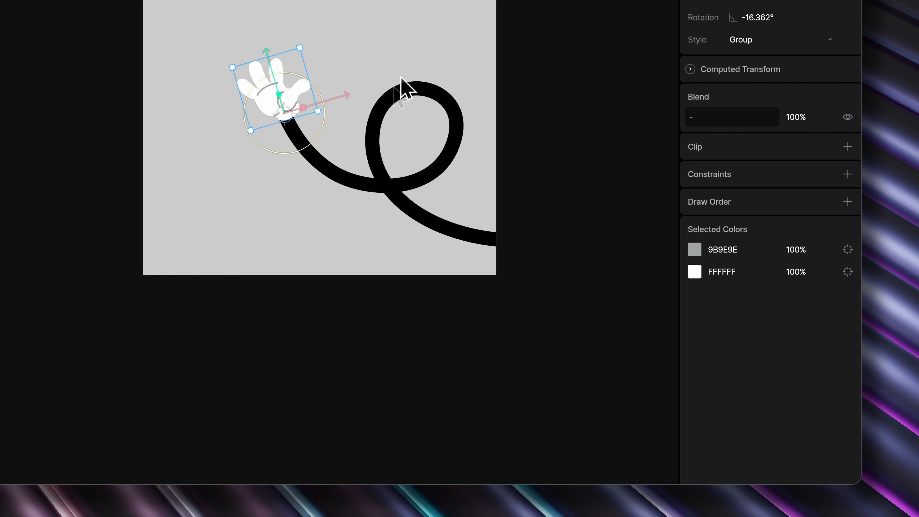
Add a Follow Path constraint to the Hand Ctrl target with the Arm path as its target.
{"action": "left_click", "coordinate": [287, 120]}
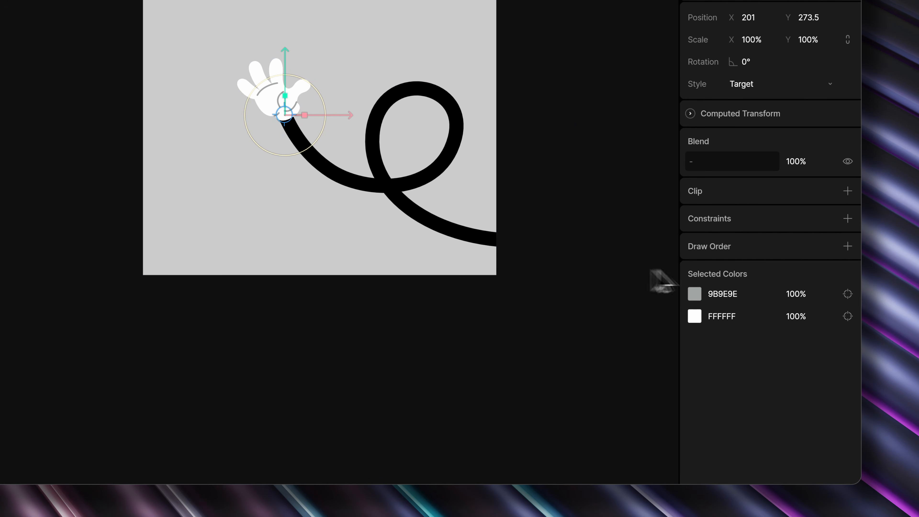
{"action": "left_click", "coordinate": [847, 219]}
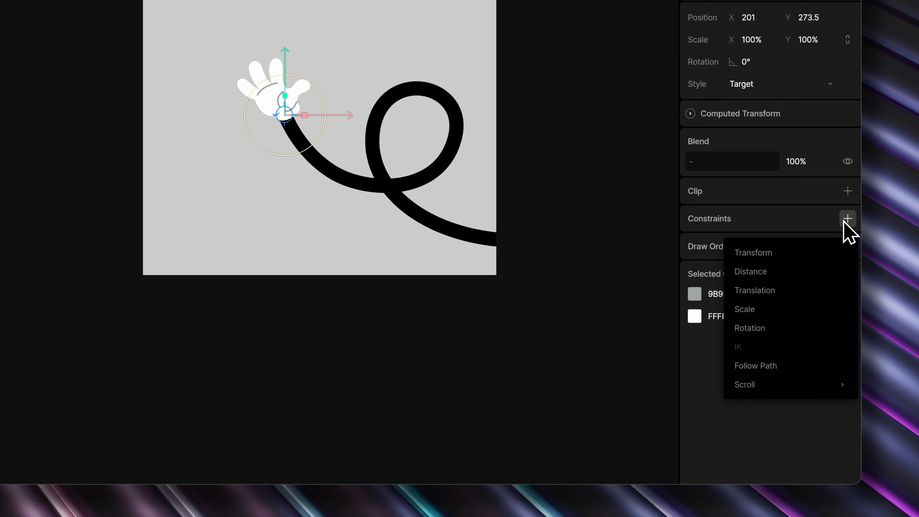
{"action": "left_click", "coordinate": [763, 366]}
{"action": "left_click", "coordinate": [693, 239]}
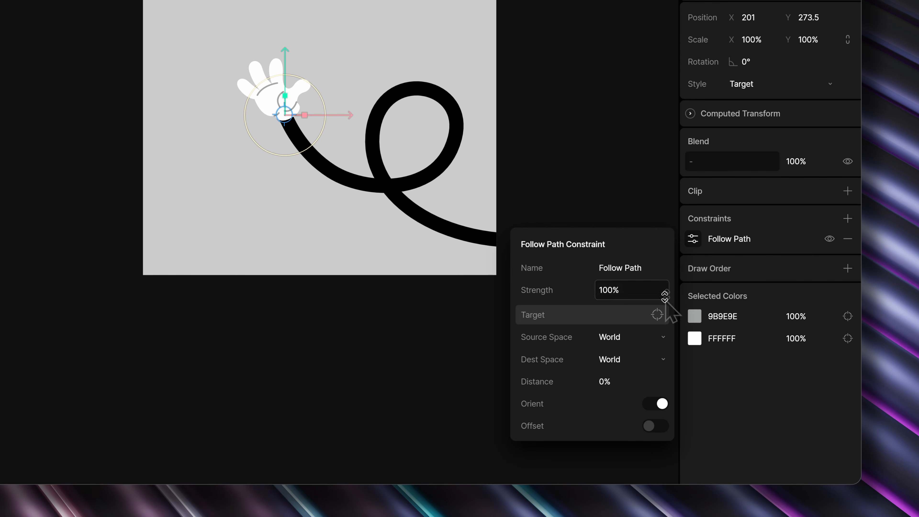
{"action": "left_click", "coordinate": [657, 314]}
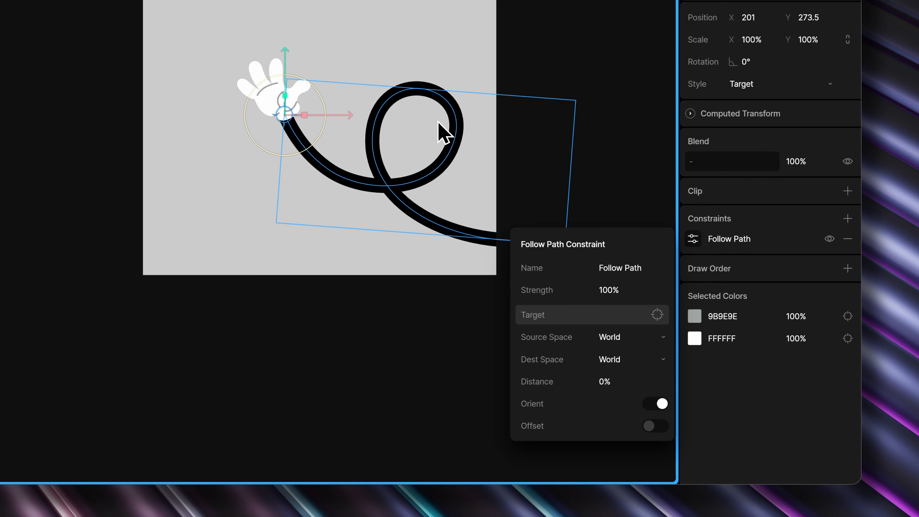
{"action": "left_click", "coordinate": [440, 131]}
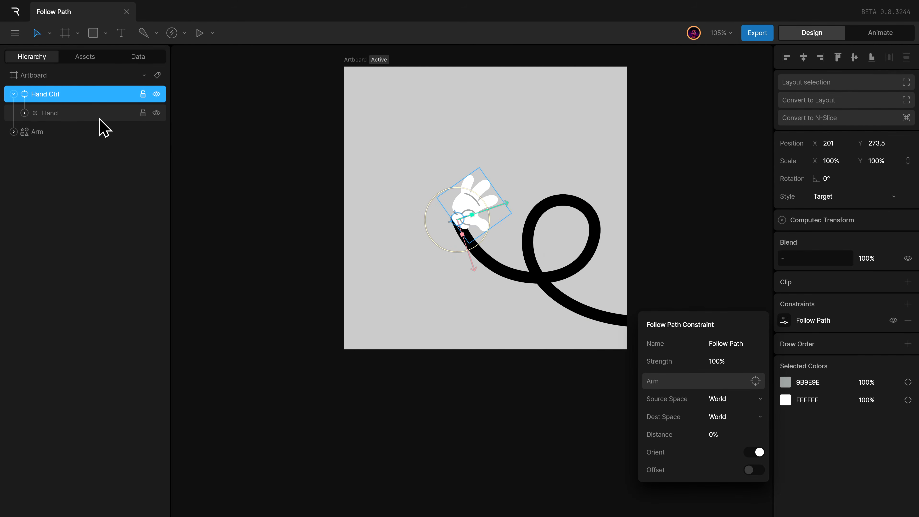
Rotate the Hand group inside Hand Ctrl to -83.164° and place it at X -1.5, Y 1 on the wrist.
{"action": "left_click", "coordinate": [100, 119]}
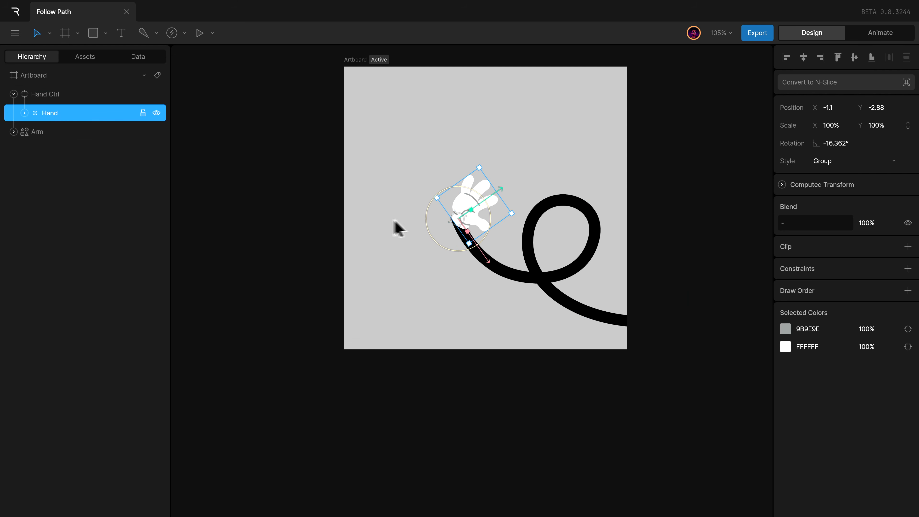
{"action": "left_click_drag", "start_coordinate": [486, 236], "coordinate": [503, 211]}
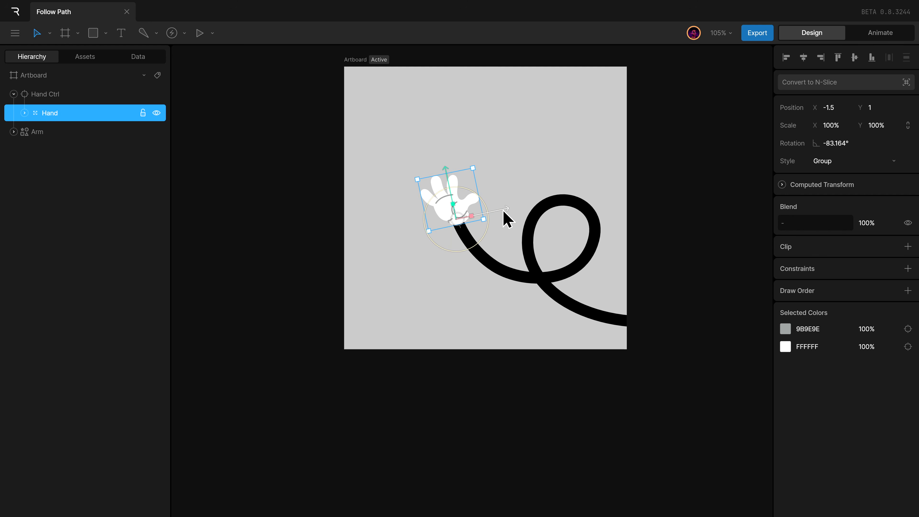
Test Hand Ctrl's movement along the Arm by varying its Follow Path constraint's Distance, ending at 4%.
{"action": "left_click", "coordinate": [92, 94]}
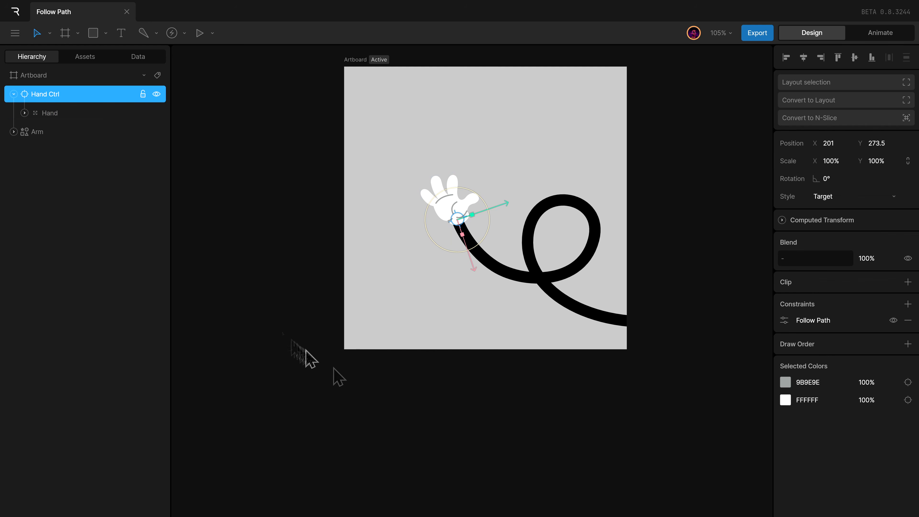
{"action": "left_click", "coordinate": [785, 321]}
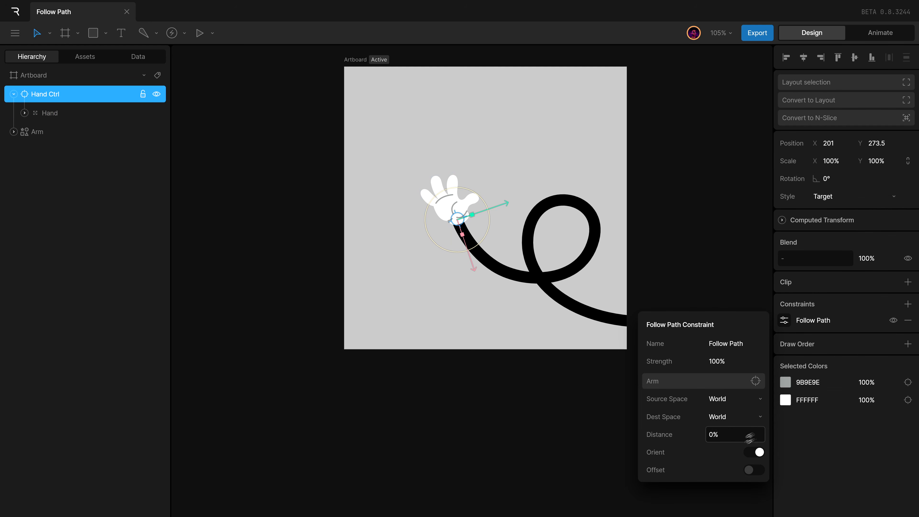
{"action": "left_click_drag", "start_coordinate": [732, 435], "coordinate": [612, 426]}
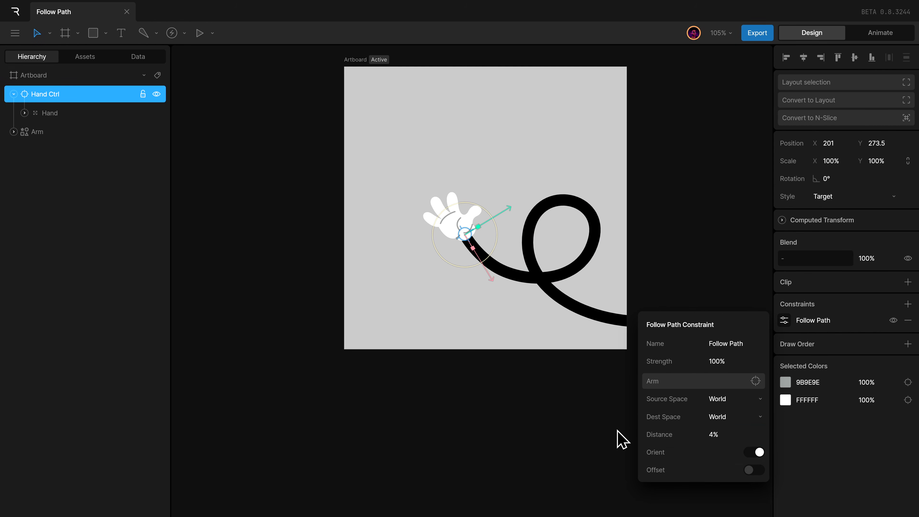
Switch to Animate mode and key the Follow Path constraint's Distance at 100% on frame 00:00:00.
{"action": "key", "text": "Tab"}
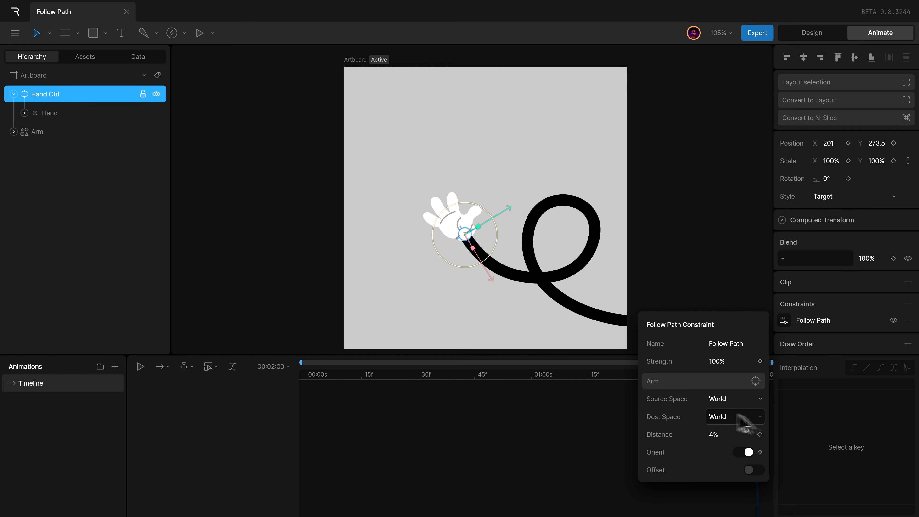
{"action": "left_click_drag", "start_coordinate": [457, 376], "coordinate": [248, 373]}
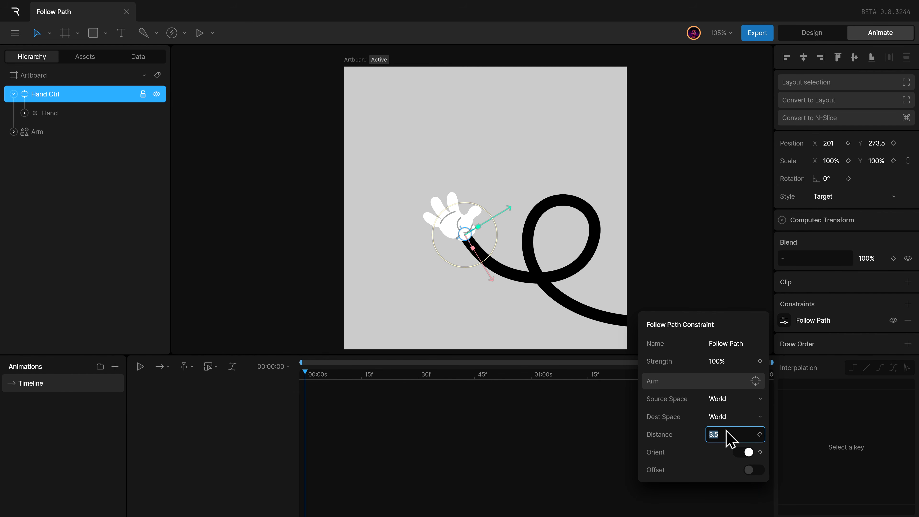
{"action": "type", "text": "100"}
{"action": "key", "text": "Return"}
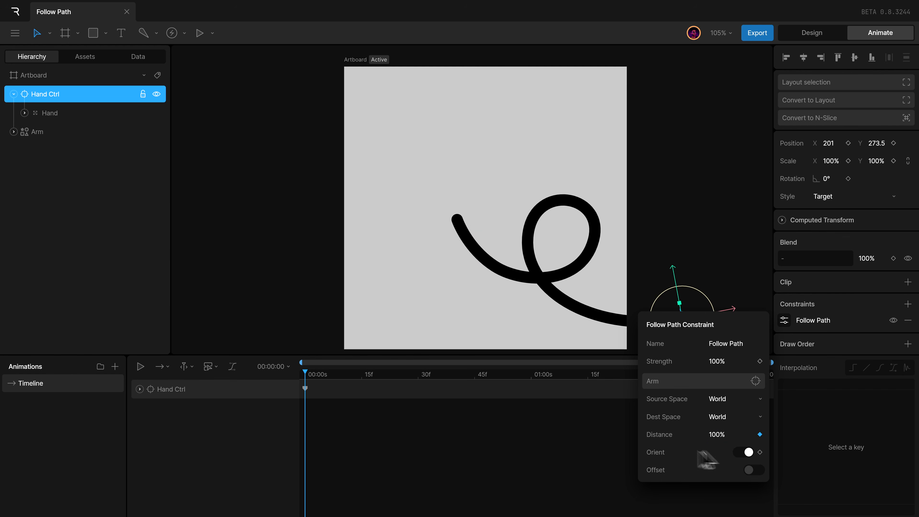
Key the Follow Path constraint's Distance at 0% at 00:02:00 on the timeline.
{"action": "left_click_drag", "start_coordinate": [387, 372], "coordinate": [827, 394]}
{"action": "left_click", "coordinate": [738, 431]}
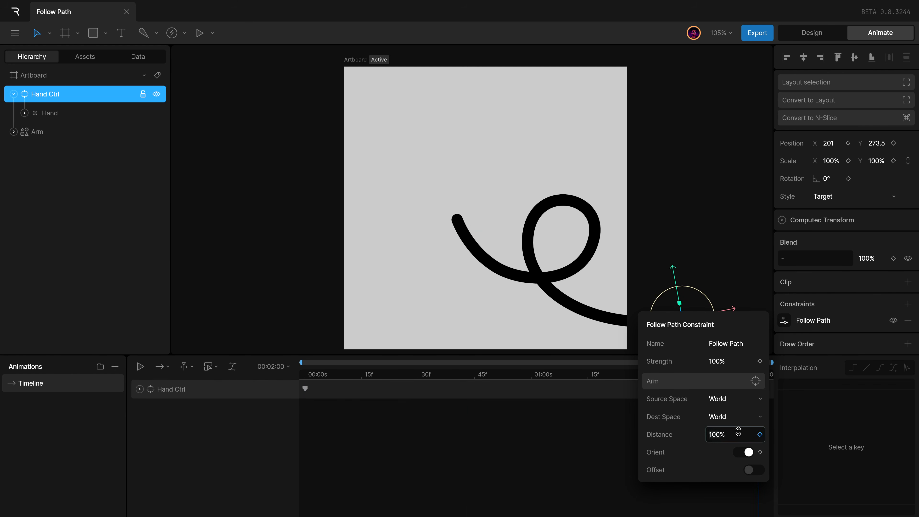
{"action": "type", "text": "0"}
{"action": "key", "text": "Return"}
Apply a Sequential trim path to the Arm's stroke, keying both Start and End at 100% on frame 00:00:00.
{"action": "left_click_drag", "start_coordinate": [305, 376], "coordinate": [282, 394]}
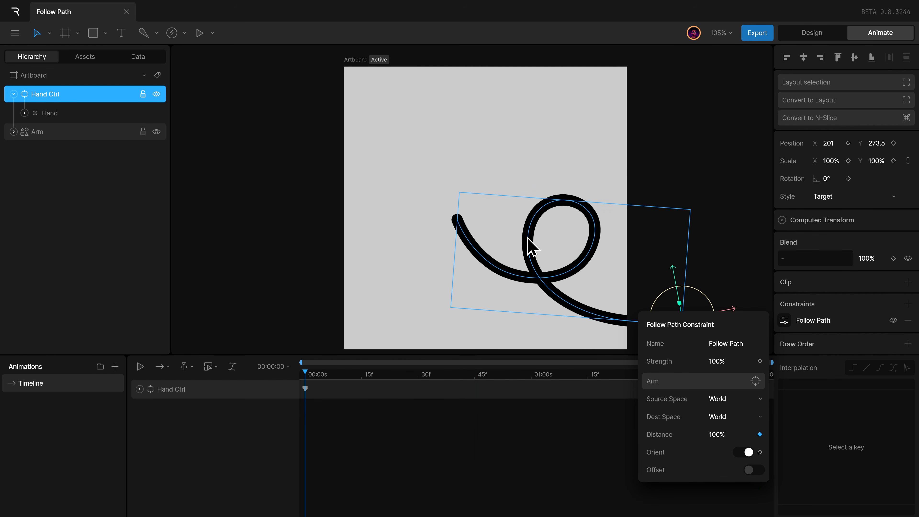
{"action": "left_click", "coordinate": [531, 250]}
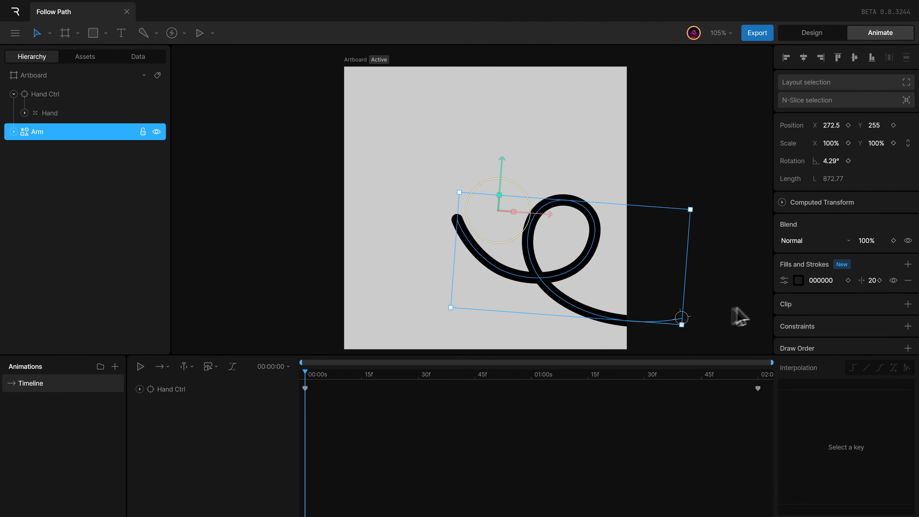
{"action": "left_click", "coordinate": [784, 280]}
{"action": "left_click", "coordinate": [704, 400]}
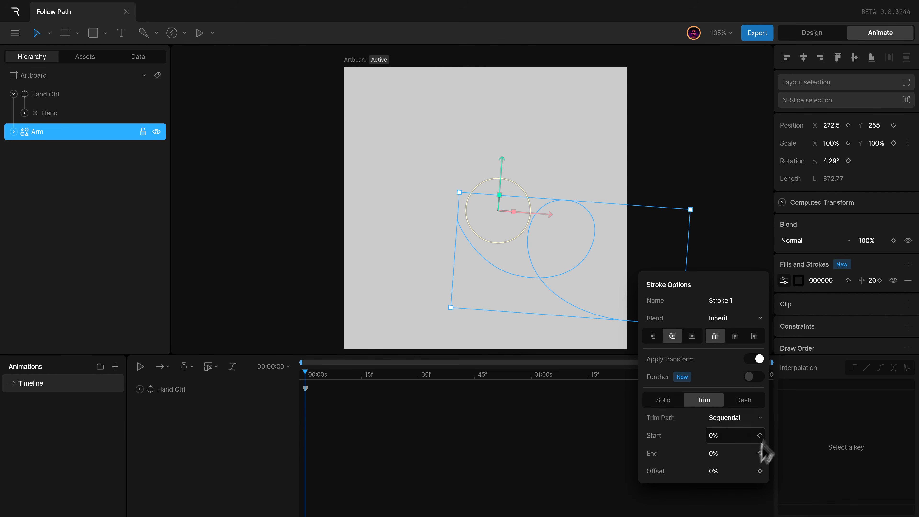
{"action": "mouse_move", "coordinate": [732, 446]}
{"action": "left_mouse_down"}
{"action": "mouse_move", "coordinate": [730, 240]}
{"action": "mouse_move", "coordinate": [706, 440]}
{"action": "left_mouse_up"}
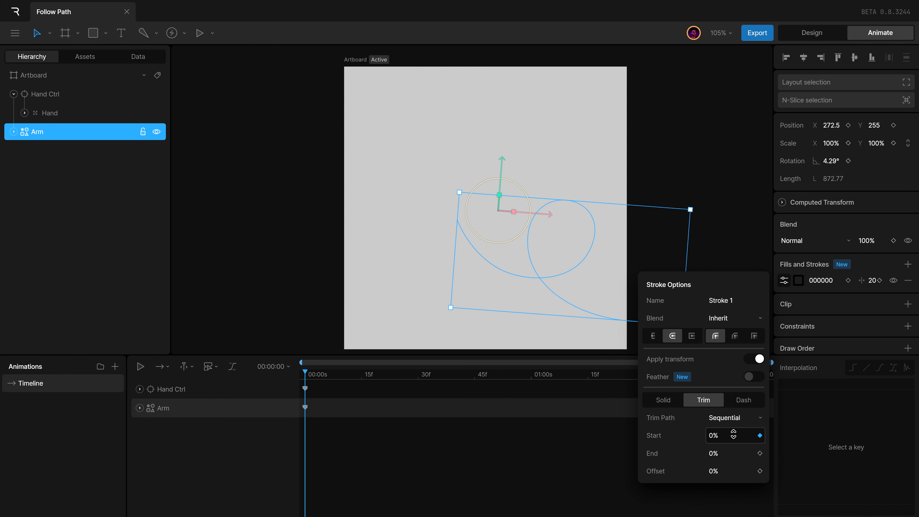
{"action": "mouse_move", "coordinate": [733, 434]}
{"action": "left_mouse_down"}
{"action": "mouse_move", "coordinate": [750, 361]}
{"action": "mouse_move", "coordinate": [765, 376]}
{"action": "mouse_move", "coordinate": [755, 281]}
{"action": "mouse_move", "coordinate": [704, 195]}
{"action": "left_mouse_up"}
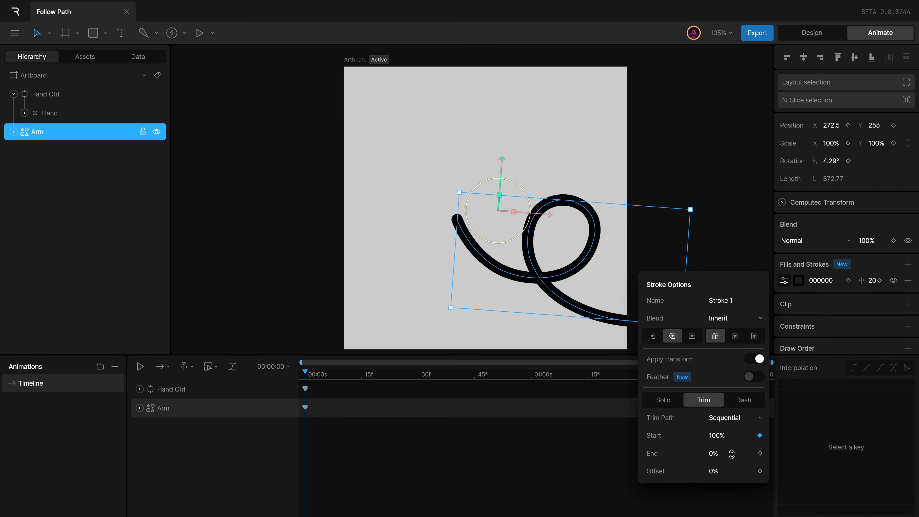
{"action": "mouse_move", "coordinate": [731, 454]}
{"action": "left_mouse_down"}
{"action": "mouse_move", "coordinate": [748, 441]}
{"action": "mouse_move", "coordinate": [770, 325]}
{"action": "mouse_move", "coordinate": [769, 184]}
{"action": "left_mouse_up"}
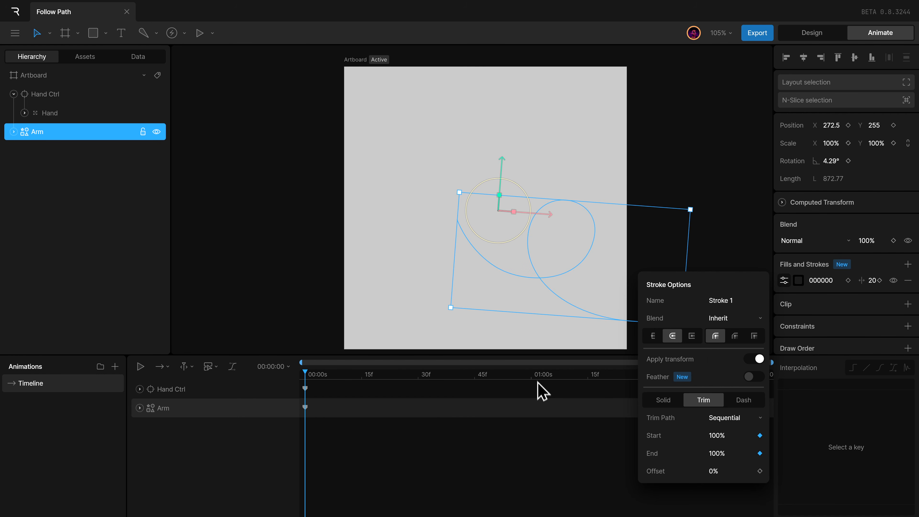
Key the Arm stroke's trim Start at 0% at 00:02:00.
{"action": "left_click_drag", "start_coordinate": [541, 391], "coordinate": [852, 399]}
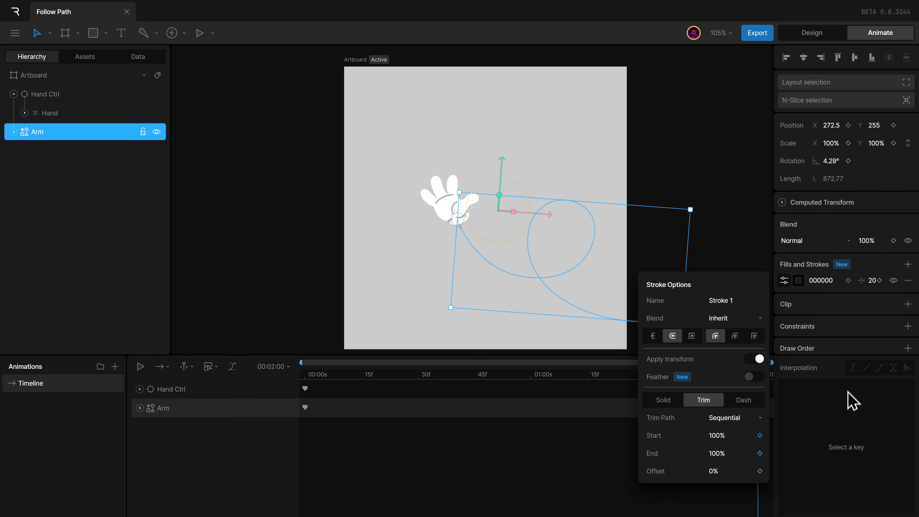
{"action": "left_click", "coordinate": [732, 433]}
{"action": "left_click_drag", "start_coordinate": [836, 225], "coordinate": [830, 515]}
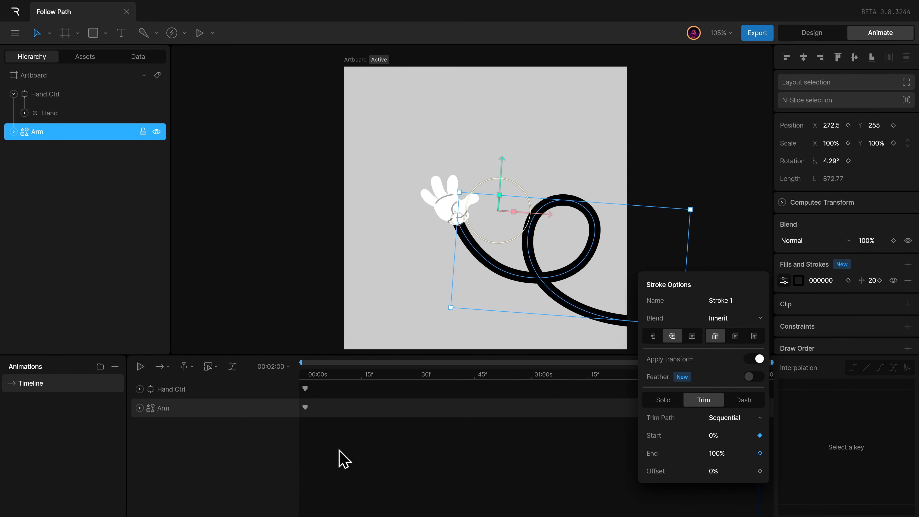
Reshape the cubic interpolation of Hand Ctrl's and Arm's first keyframes for a longer ease at the end, and play the animation.
{"action": "left_click_drag", "start_coordinate": [339, 450], "coordinate": [299, 380]}
{"action": "left_click_drag", "start_coordinate": [857, 389], "coordinate": [786, 389]}
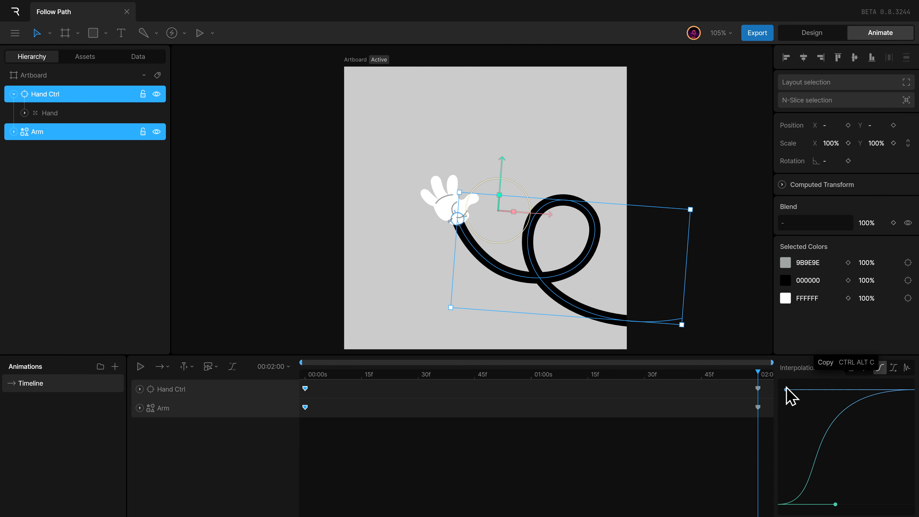
{"action": "left_click", "coordinate": [562, 456]}
{"action": "key", "text": "space"}
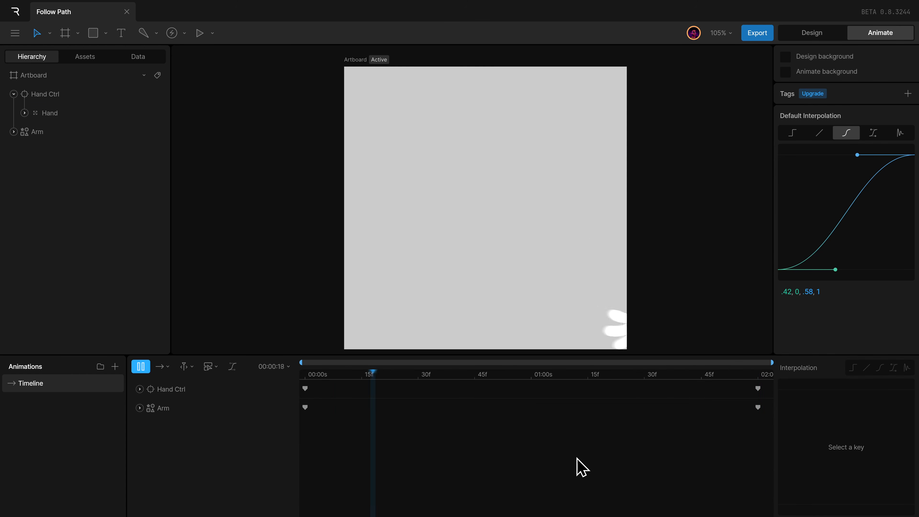